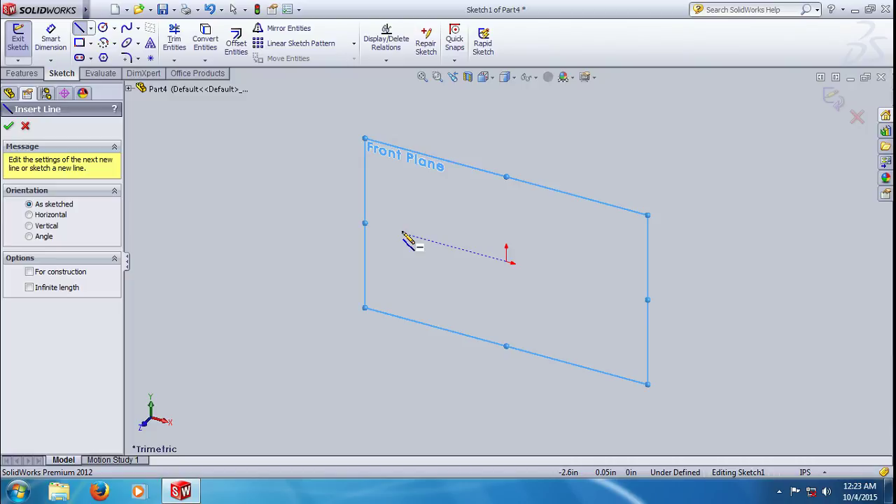
# Sketch a horizontal line about 4.68 in long passing through the origin on the Front Plane.
pyautogui.click(403, 233)
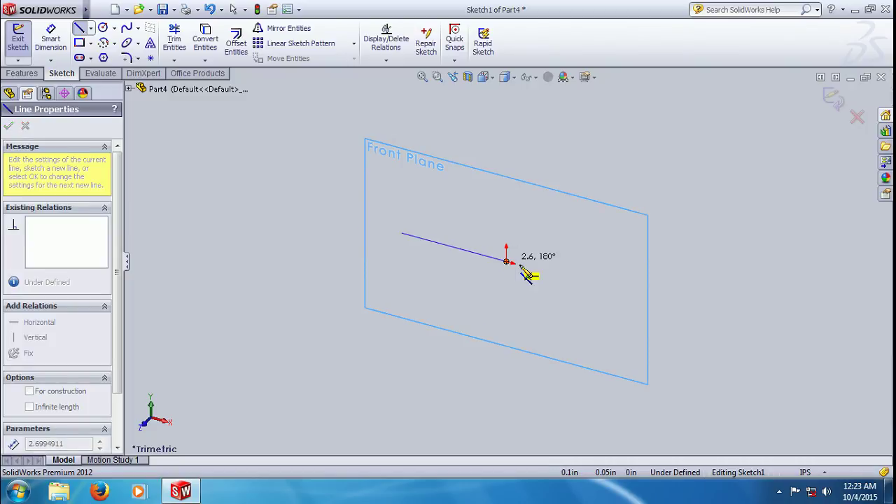
pyautogui.click(592, 285)
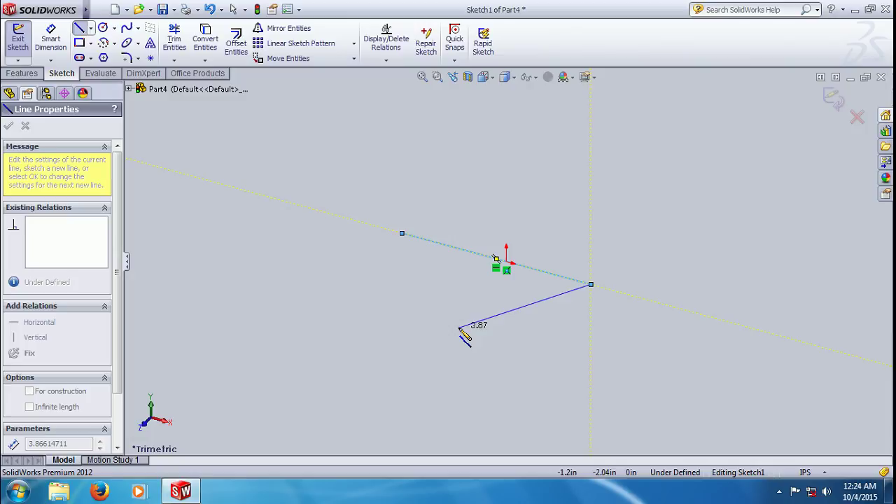
pyautogui.press('Escape')
pyautogui.press('Escape')
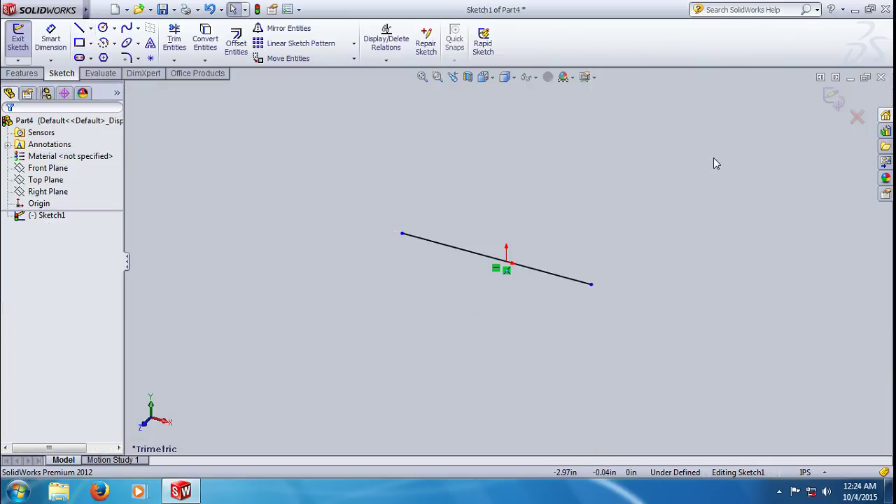
# Add a Midpoint relation between the horizontal line and the origin.
pyautogui.moveTo(371, 238)
pyautogui.mouseDown(button='middle')
pyautogui.moveTo(393, 241)
pyautogui.moveTo(382, 240)
pyautogui.mouseUp(button='middle')
pyautogui.press('space')
pyautogui.click(422, 298)
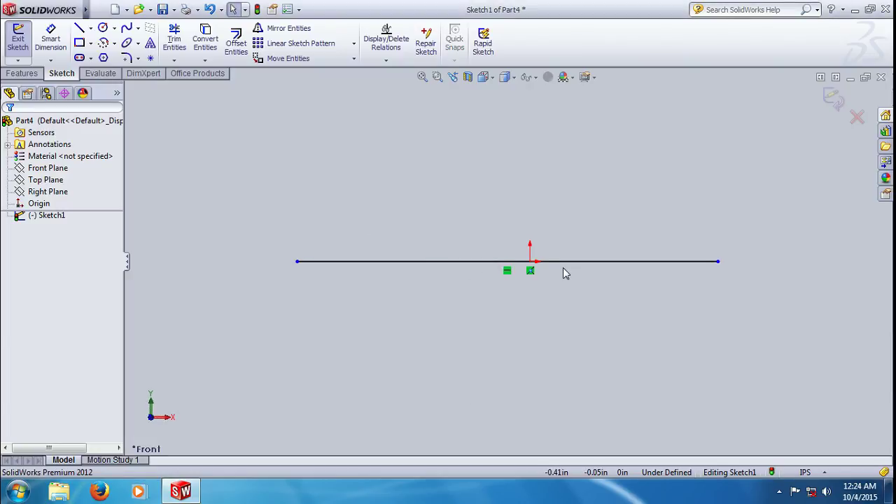
pyautogui.click(557, 263)
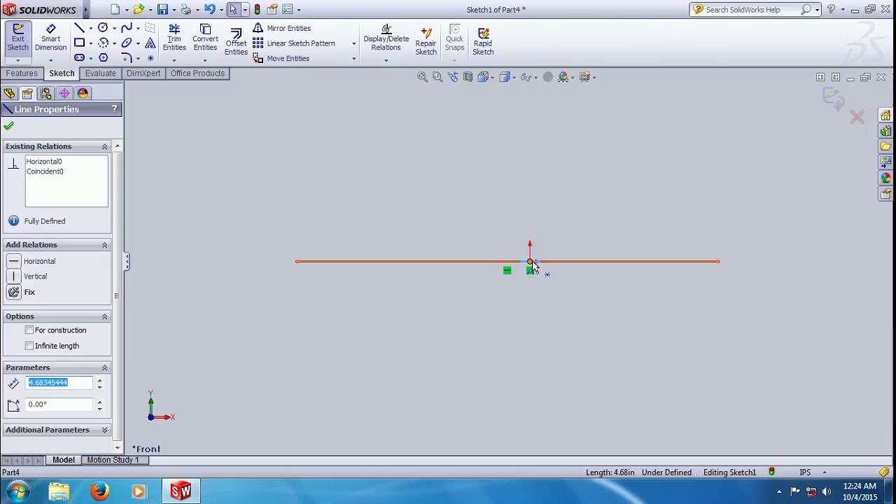
pyautogui.keyDown('ctrl'); pyautogui.click(530, 262); pyautogui.keyUp('ctrl')
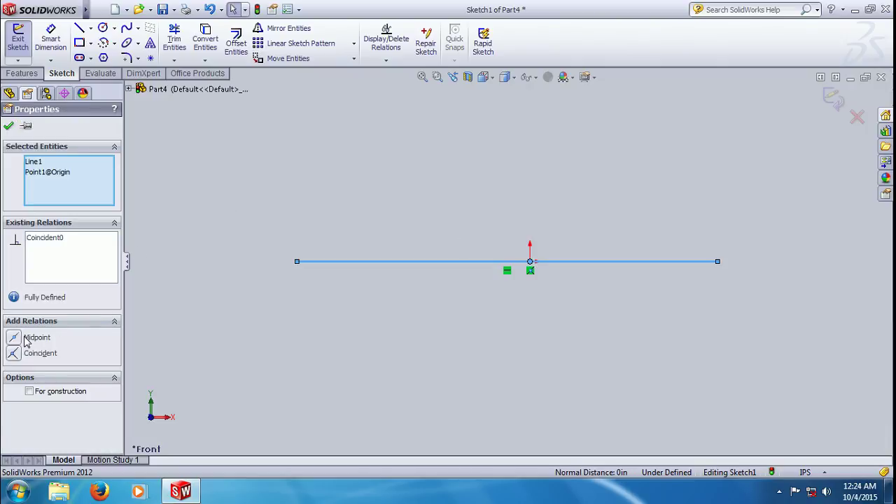
pyautogui.click(14, 339)
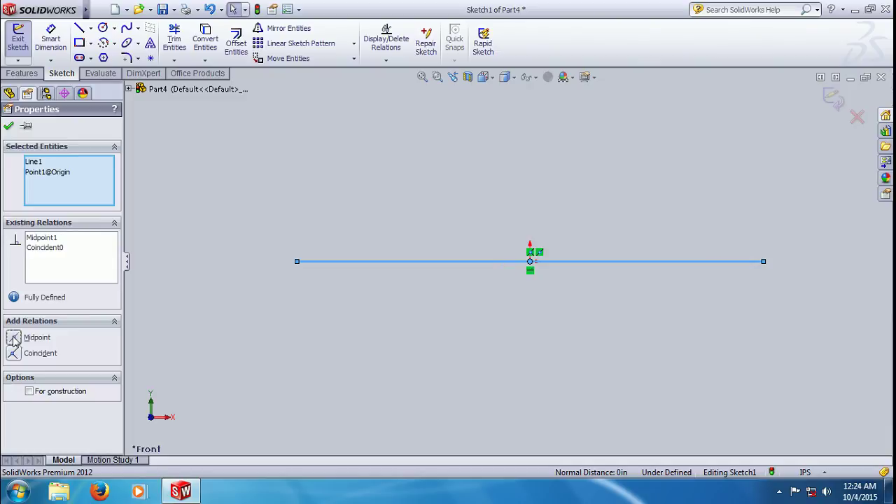
pyautogui.click(482, 319)
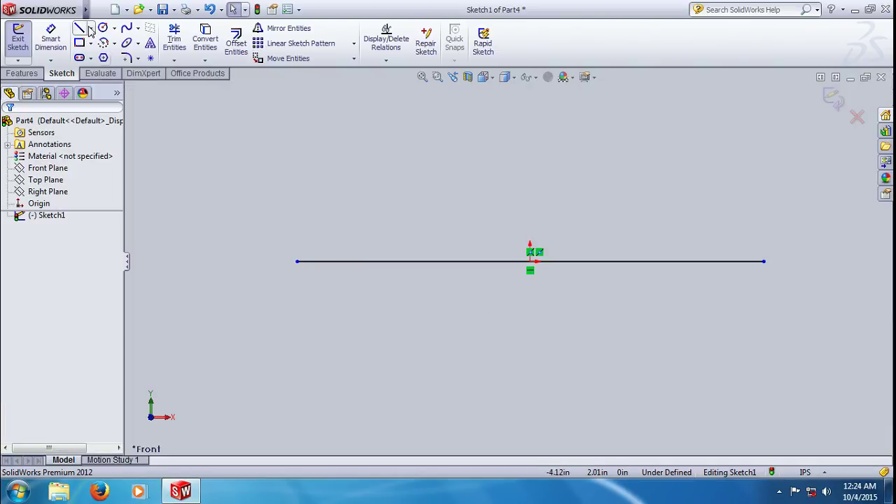
# Sketch three lines below the horizontal line to close a rectangle about 5.19 in wide and 2.32 in high.
pyautogui.press('z')
pyautogui.press('z')
pyautogui.press('z')
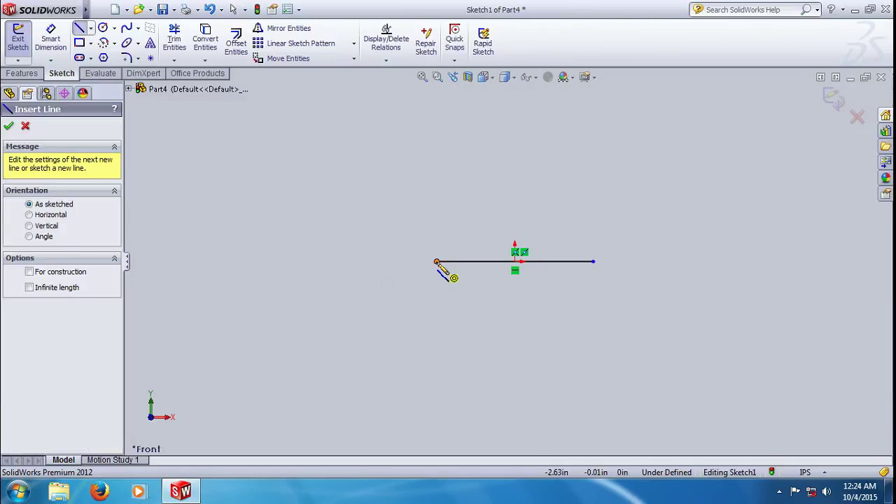
pyautogui.click(437, 262)
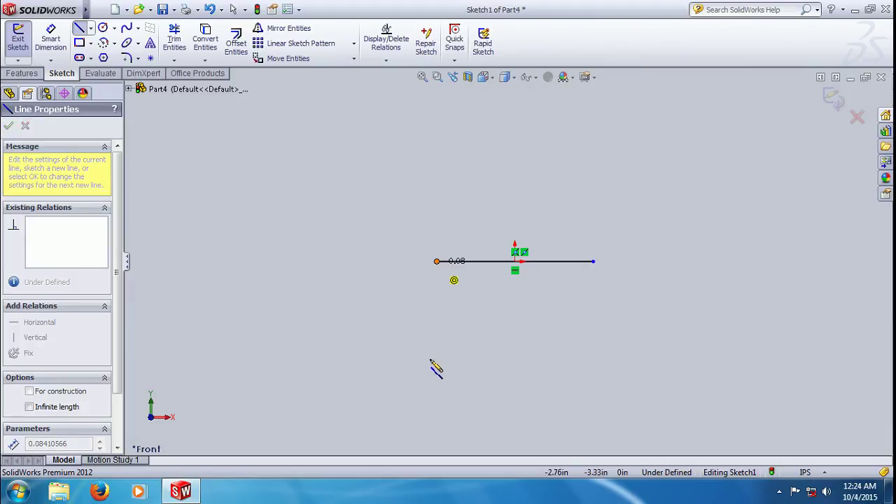
pyautogui.click(438, 330)
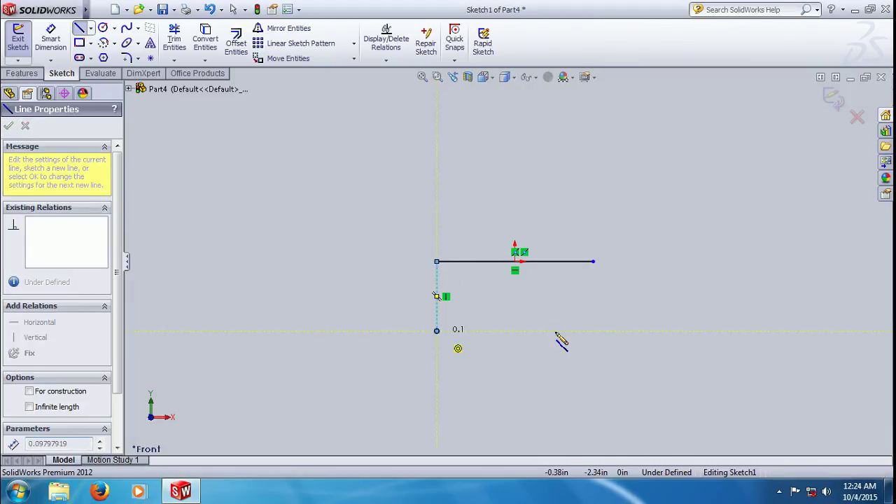
pyautogui.click(593, 332)
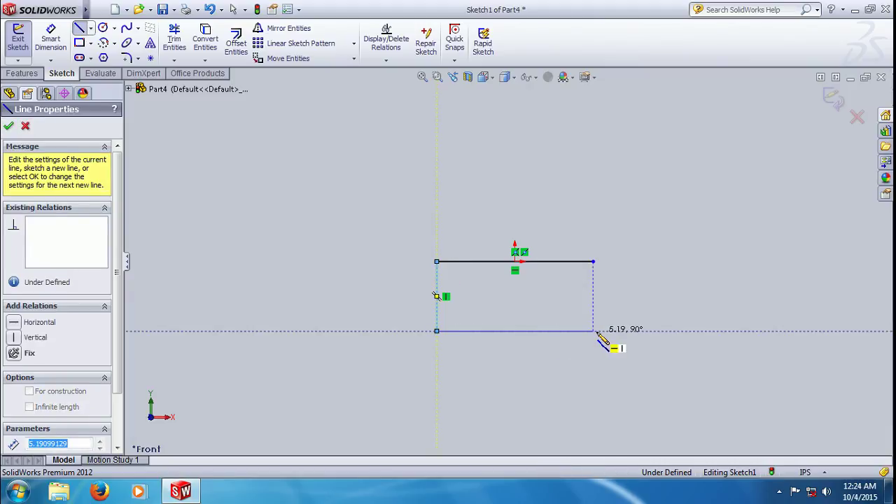
pyautogui.click(593, 262)
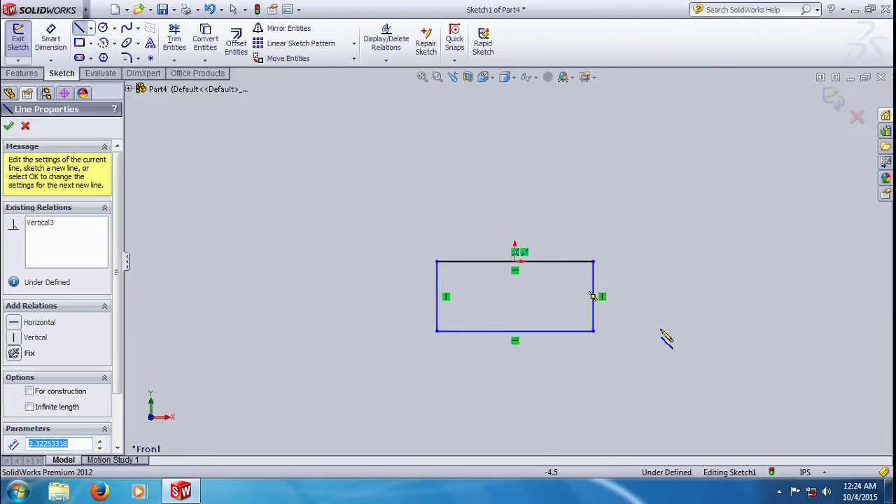
# Dimension the rectangle's top edge to 5 in, placing the dimension below the rectangle.
pyautogui.click(60, 33)
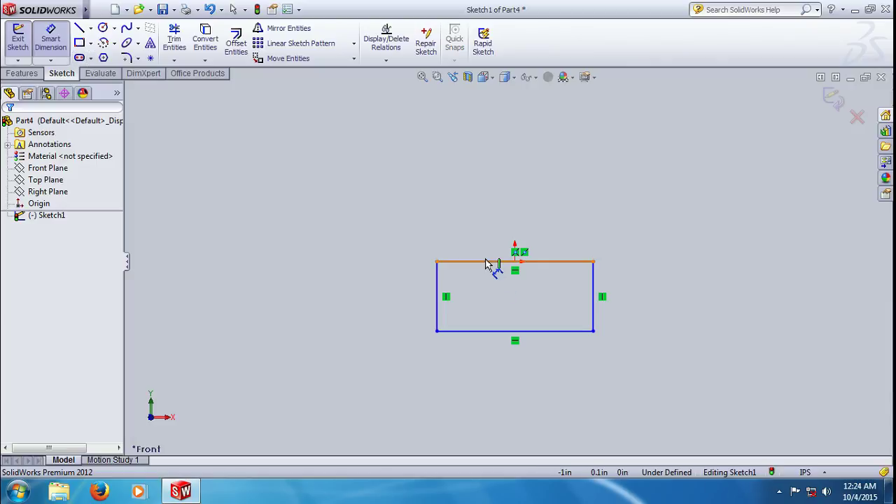
pyautogui.click(490, 262)
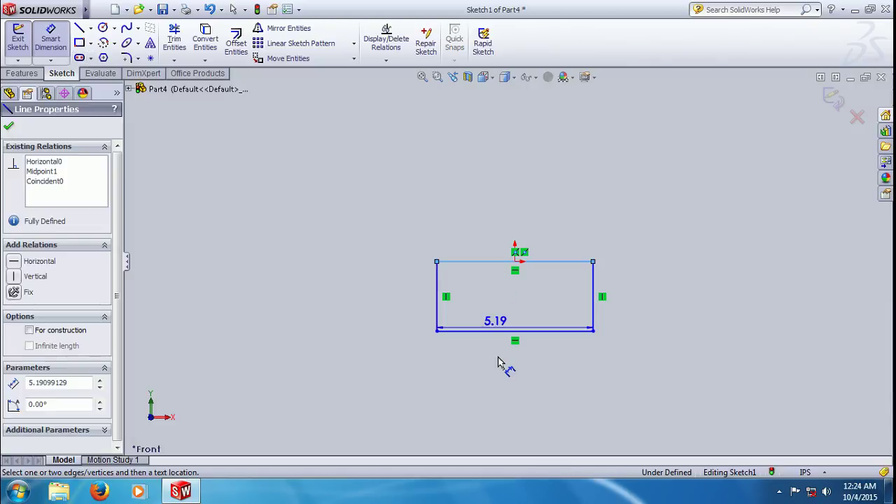
pyautogui.click(495, 389)
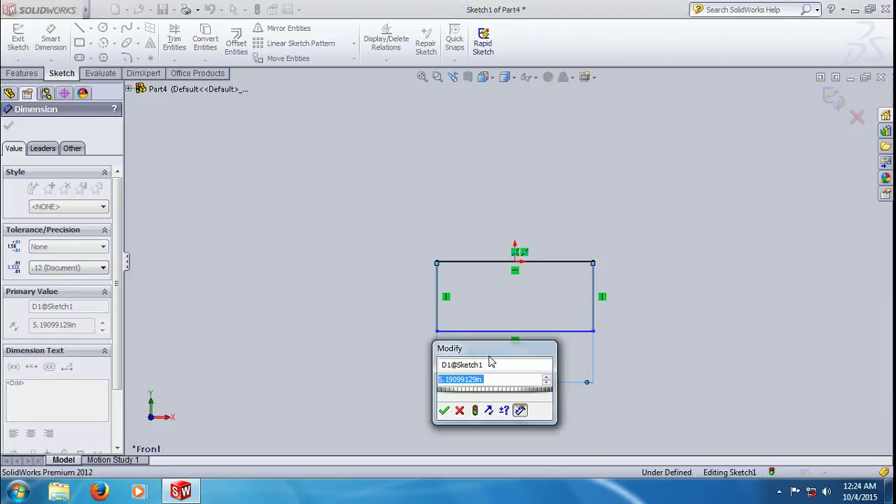
pyautogui.moveTo(464, 363); pyautogui.dragTo(286, 283)
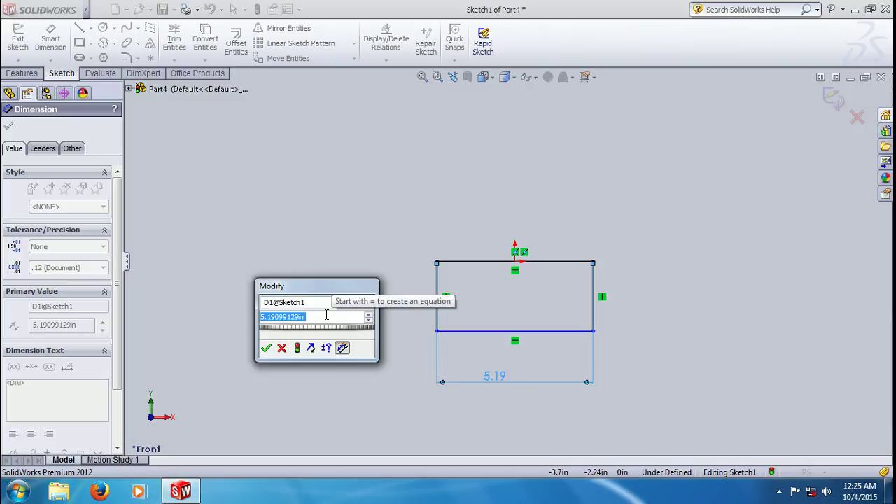
pyautogui.write('5')
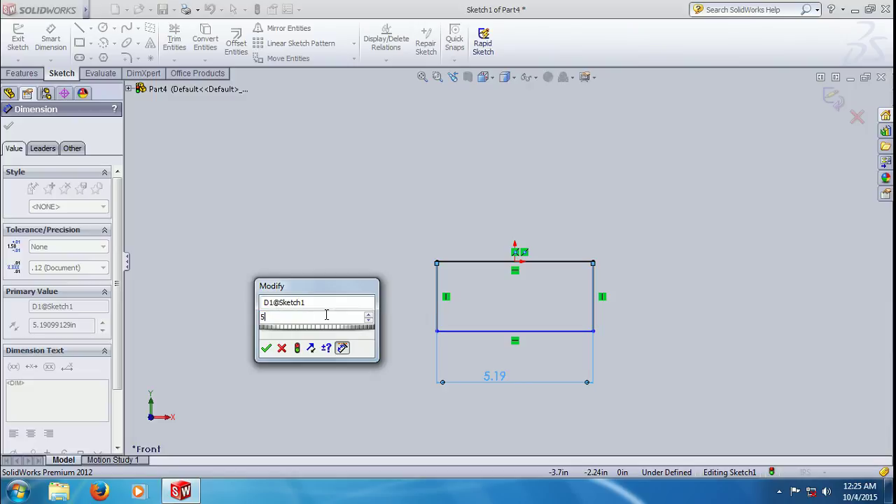
pyautogui.press('Return')
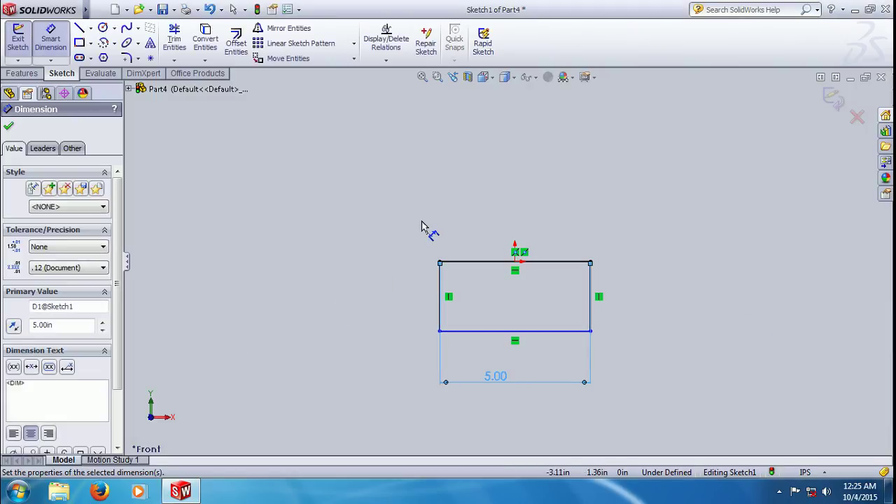
# Dimension the rectangle's right edge to 2.5 in, placing the dimension outside the rectangle.
pyautogui.click(593, 300)
pyautogui.click(685, 308)
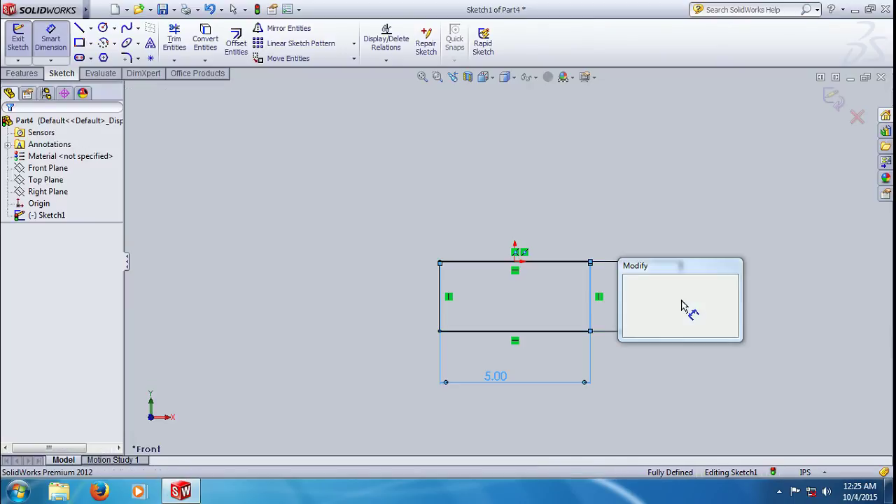
pyautogui.write('2.')
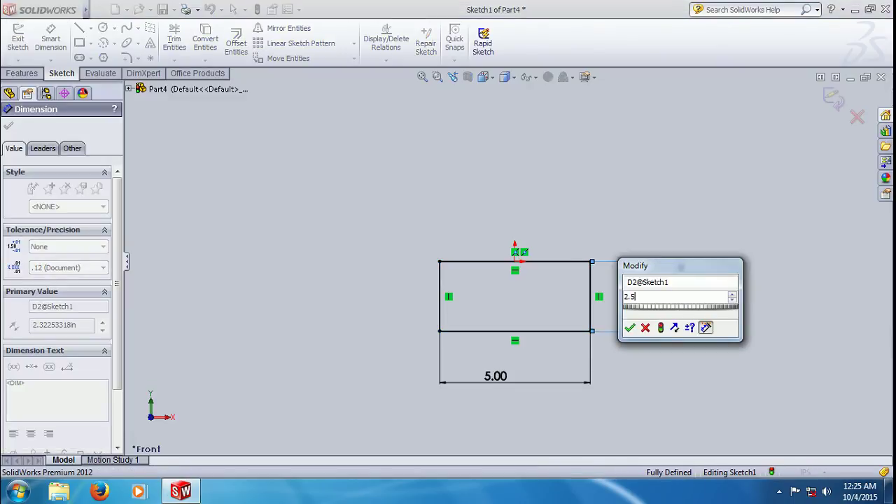
pyautogui.write('5')
pyautogui.press('Return')
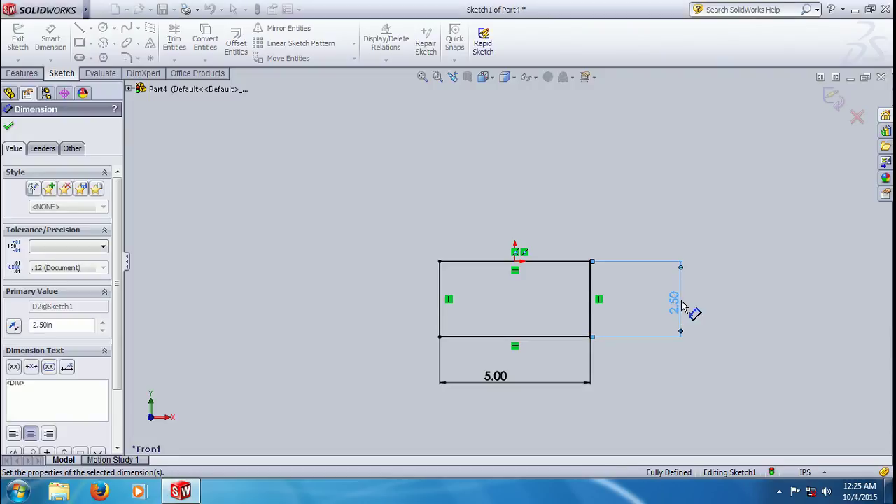
# Draw a vertical centerline from the origin to the midpoint of the rectangle's bottom edge.
pyautogui.scroll(-2, 515, 340)
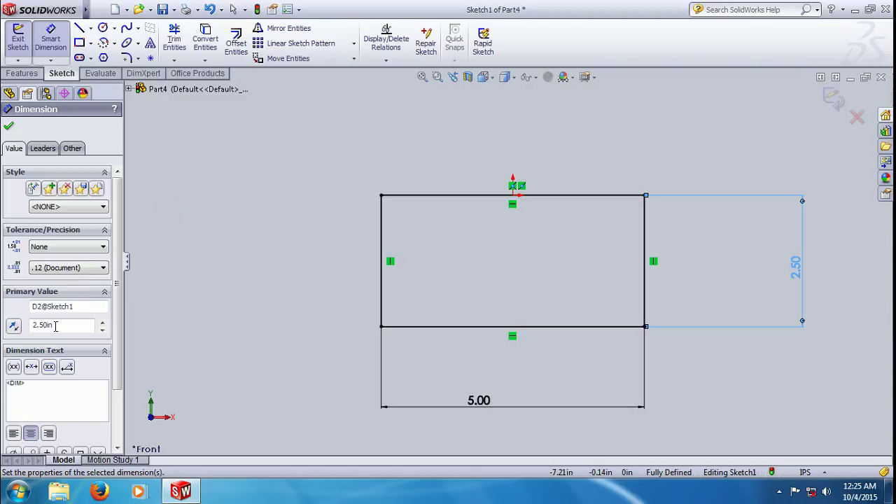
pyautogui.click(90, 29)
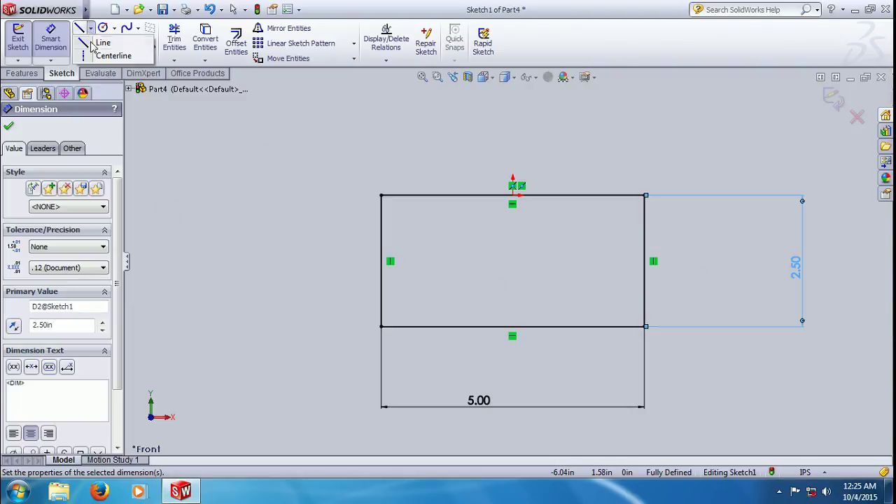
pyautogui.click(98, 56)
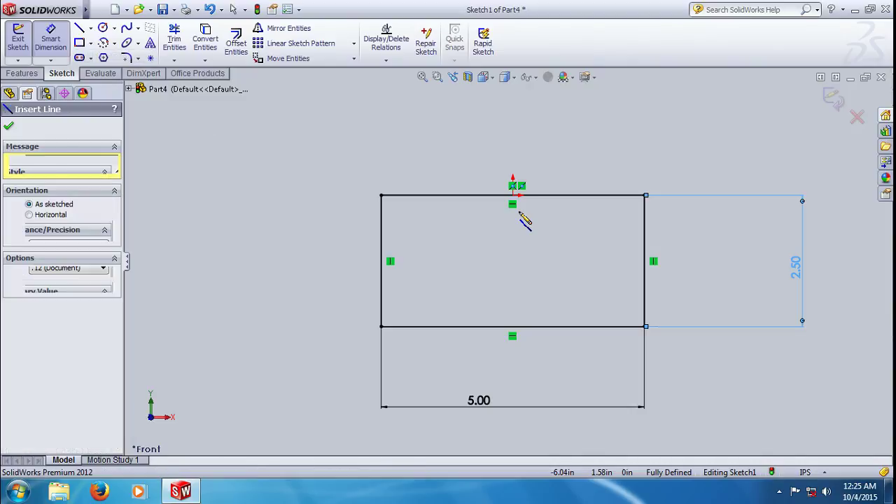
pyautogui.click(513, 196)
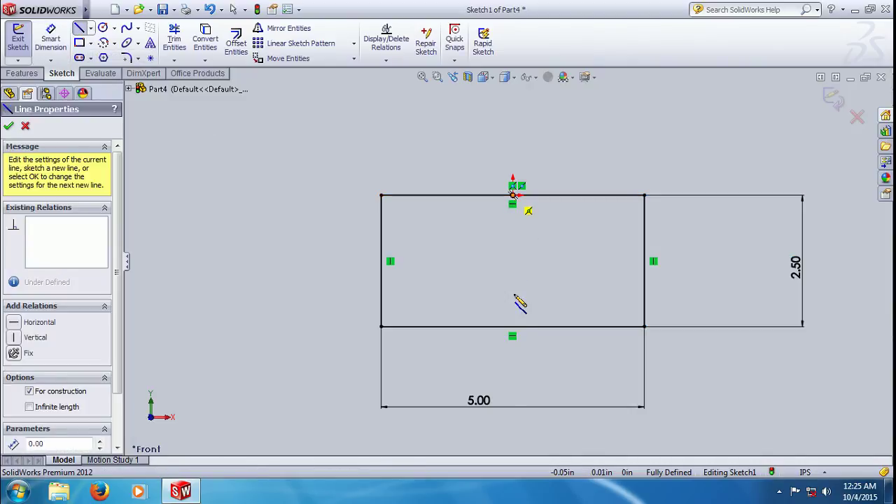
pyautogui.click(511, 326)
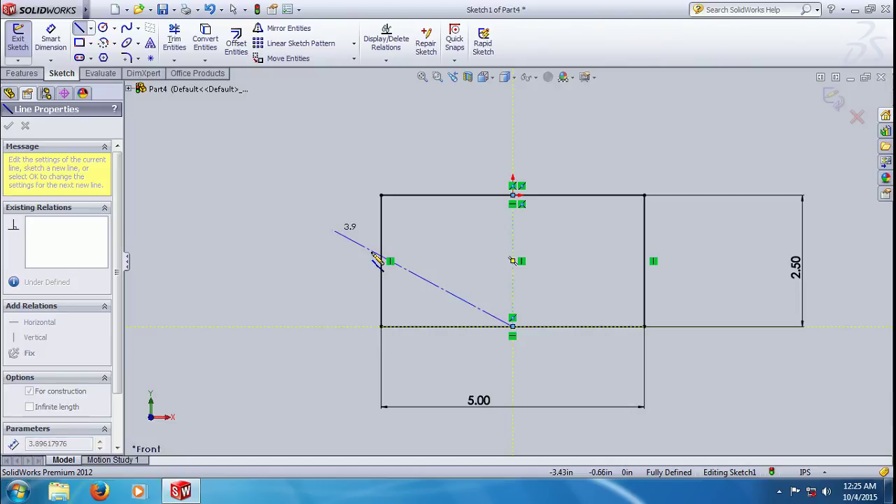
pyautogui.press('Escape')
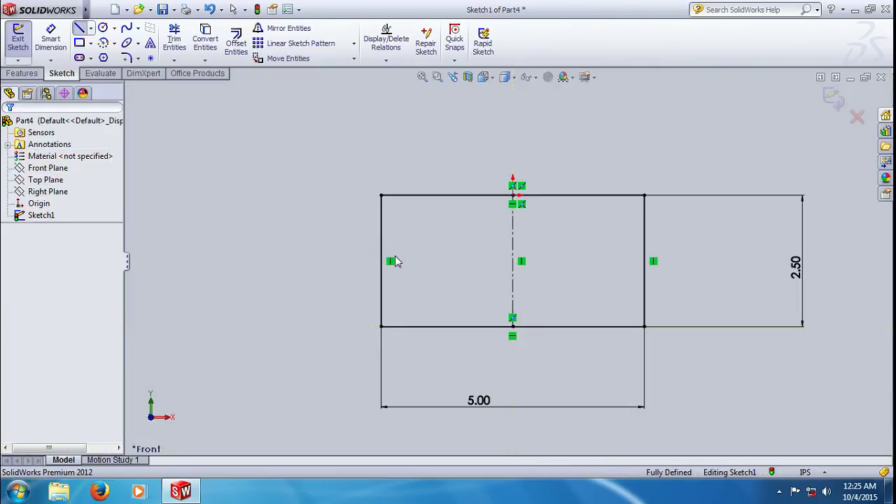
# Draw a horizontal centerline between the midpoints of the rectangle's left and right edges.
pyautogui.click(90, 28)
pyautogui.click(106, 57)
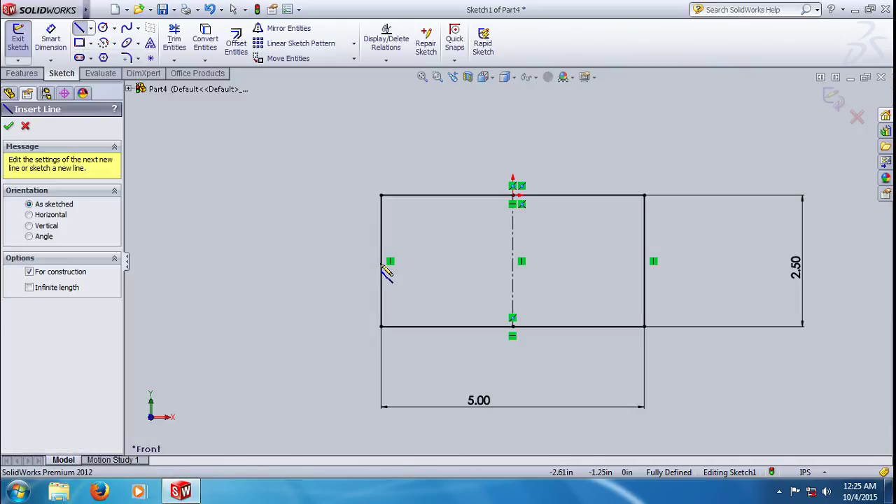
pyautogui.click(380, 260)
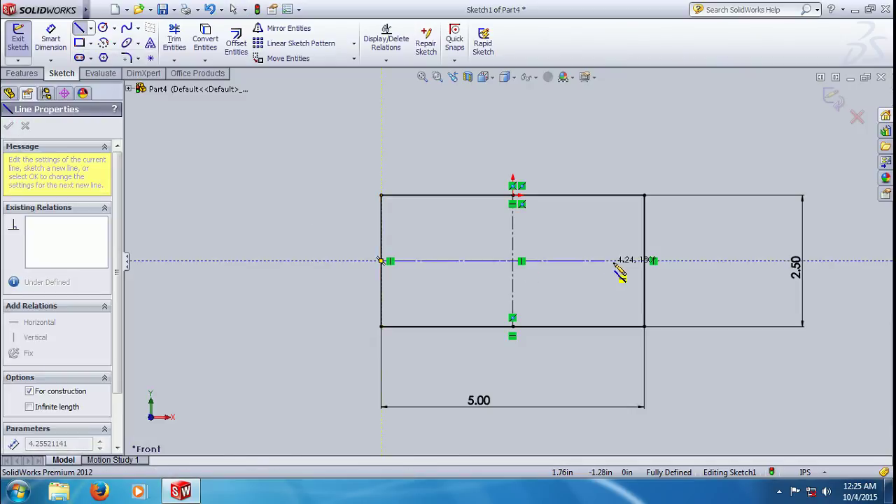
pyautogui.doubleClick(650, 273)
pyautogui.press('Escape')
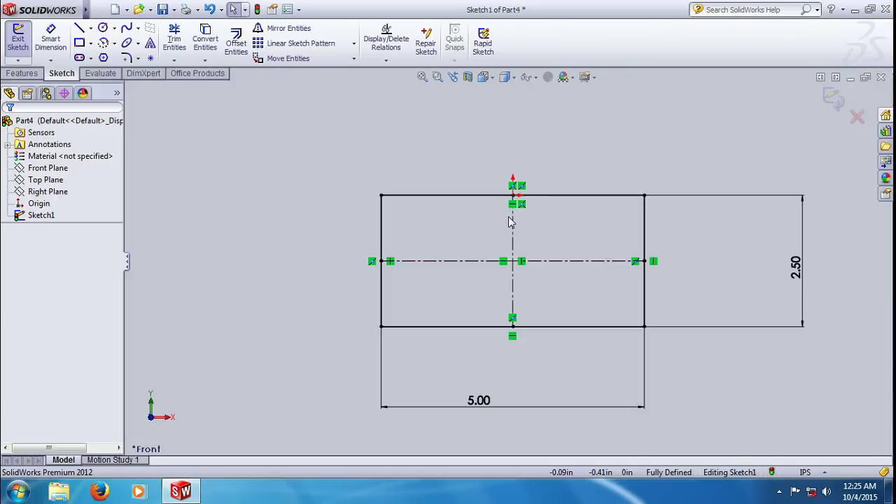
pyautogui.click(544, 262)
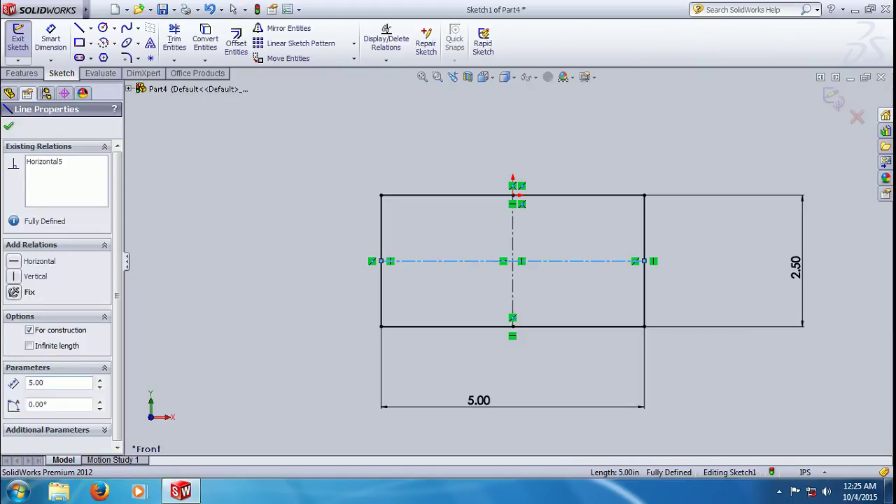
pyautogui.hotkey('ctrl', '3')
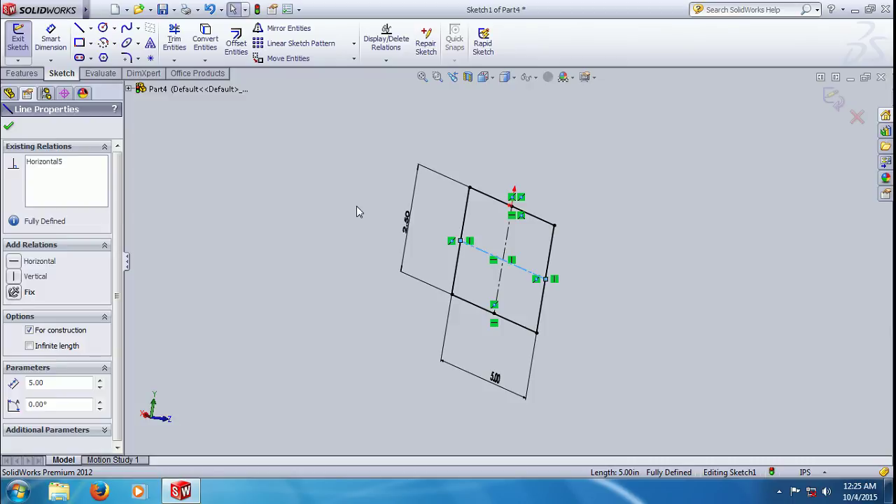
pyautogui.hotkey('ctrl', '8')
pyautogui.hotkey('ctrl', '8')
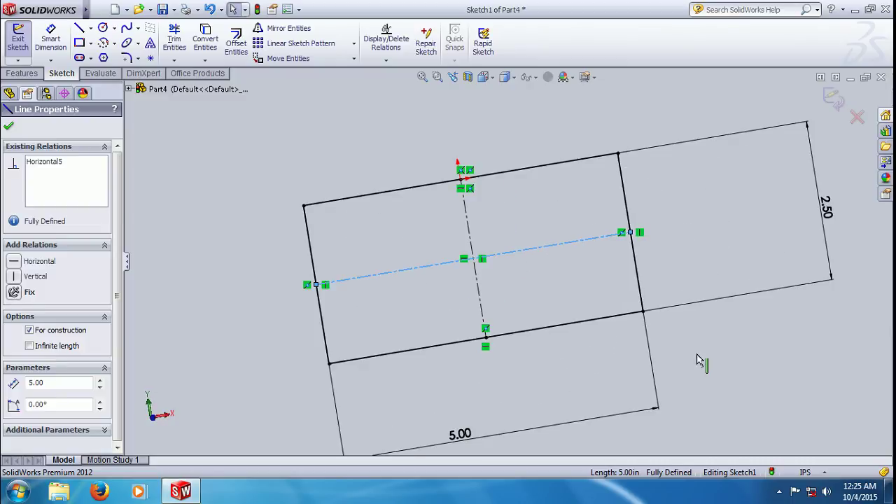
pyautogui.hotkey('ctrl', '8')
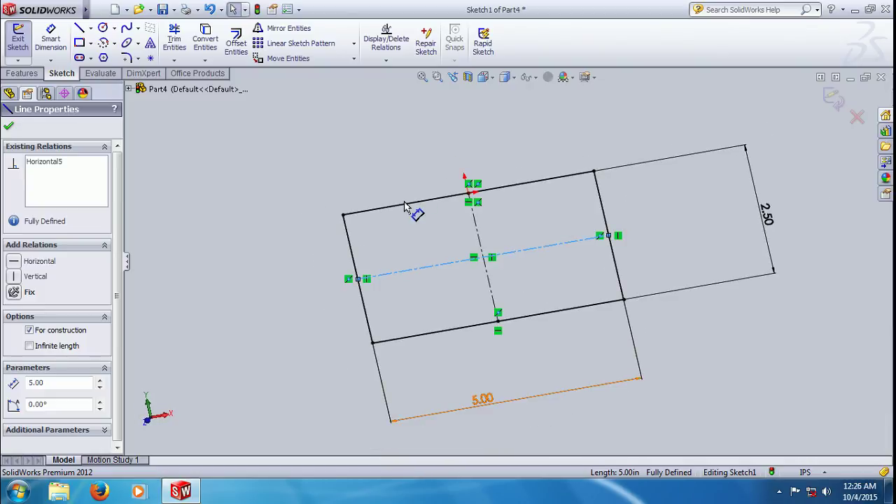
# Draw a corner rectangle about 1.51 by 1.27 in below the dimensioned rectangle, starting directly beneath the origin.
pyautogui.hotkey('ctrl', '8')
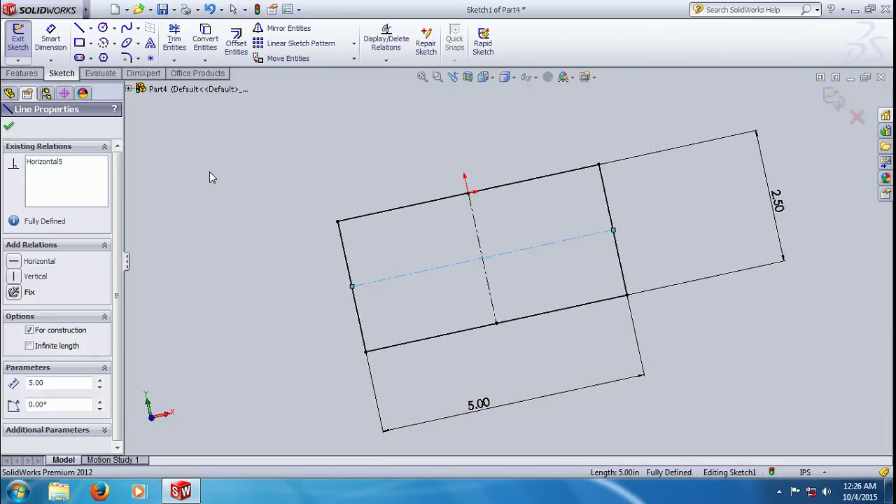
pyautogui.click(79, 43)
pyautogui.press('z')
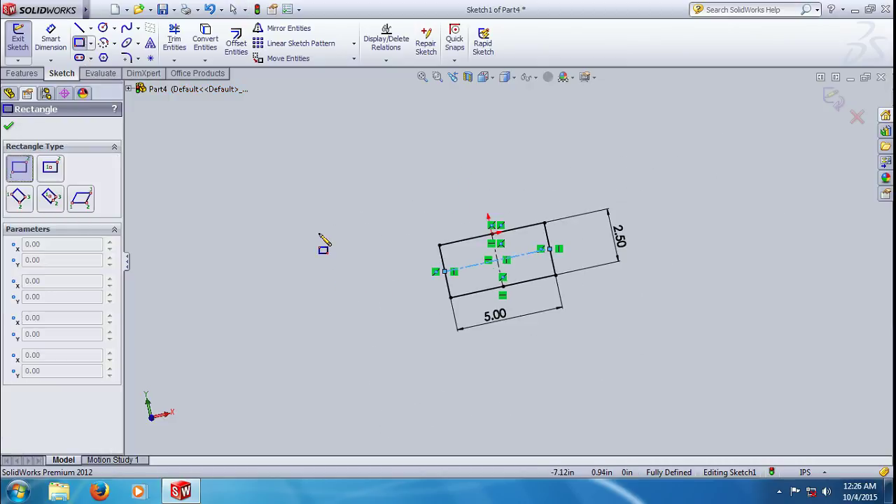
pyautogui.moveTo(322, 245); pyautogui.dragTo(340, 228, button='middle')
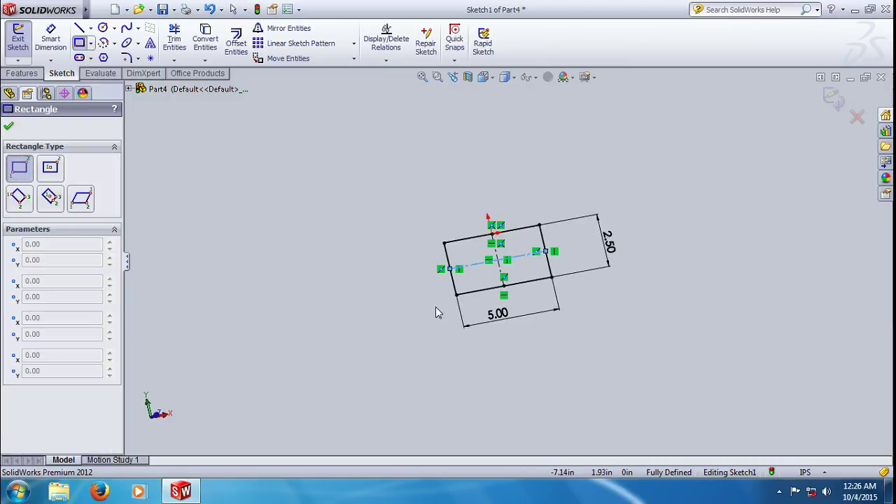
pyautogui.press('space')
pyautogui.click(420, 292)
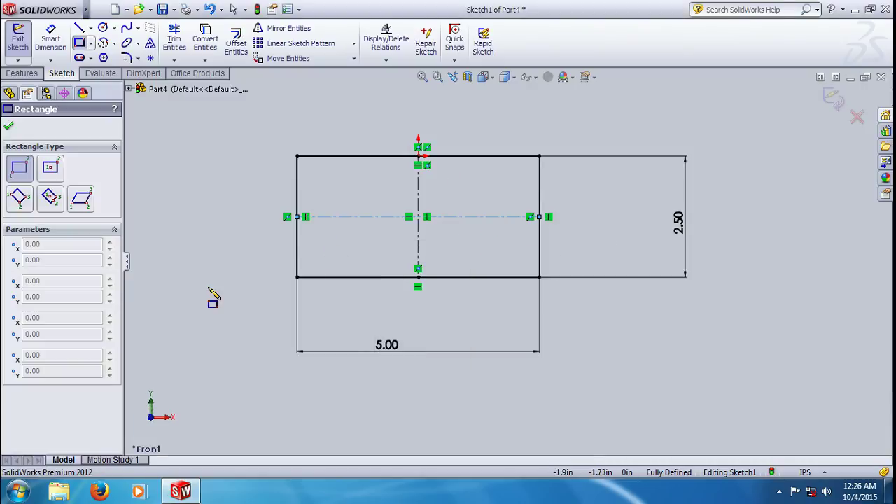
pyautogui.click(418, 319)
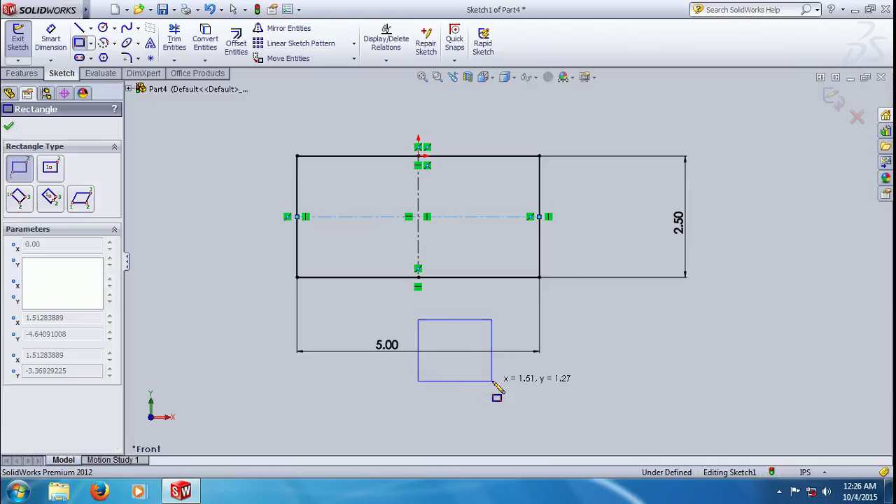
pyautogui.click(492, 381)
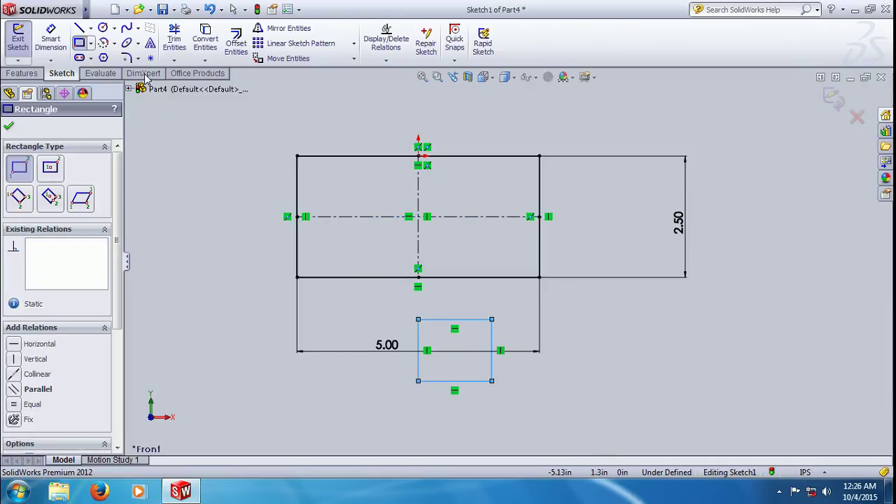
pyautogui.click(91, 42)
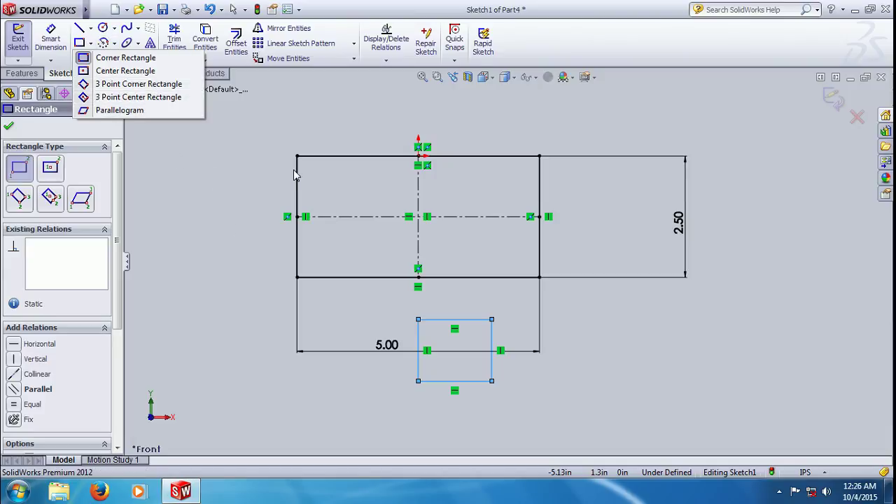
pyautogui.click(149, 70)
pyautogui.scroll(3, 509, 261)
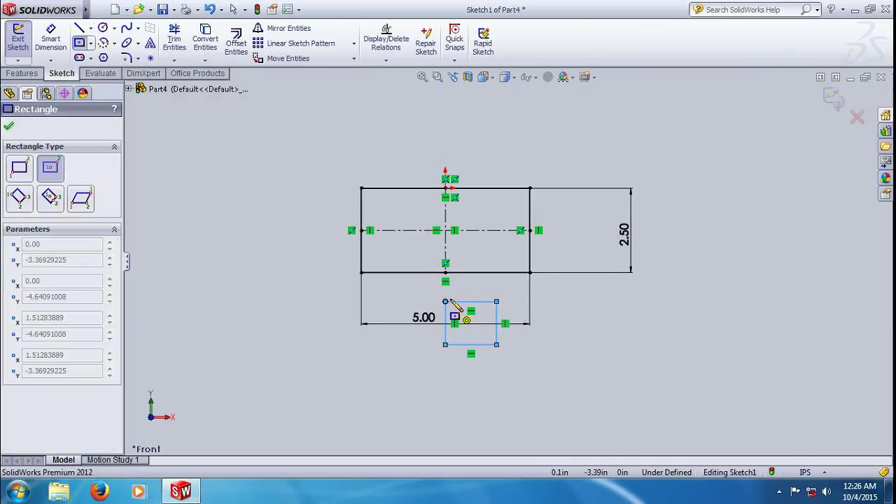
pyautogui.press('Escape')
pyautogui.scroll(-2, 460, 300)
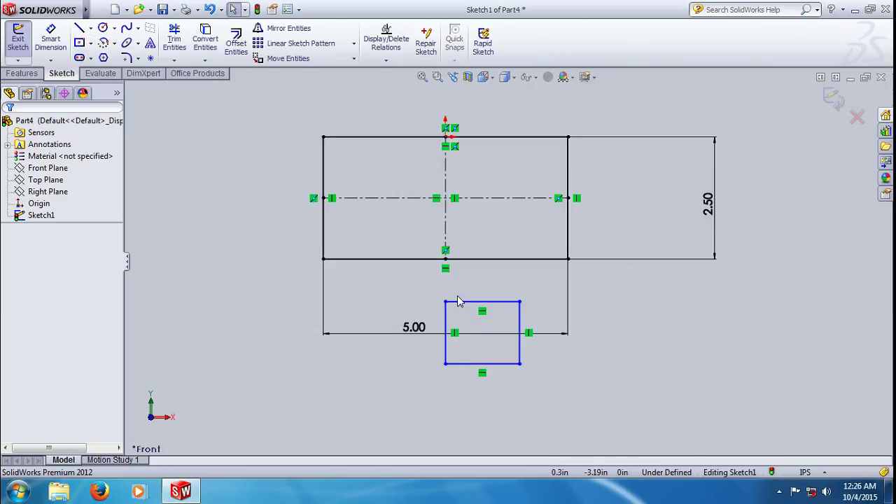
pyautogui.click(446, 302)
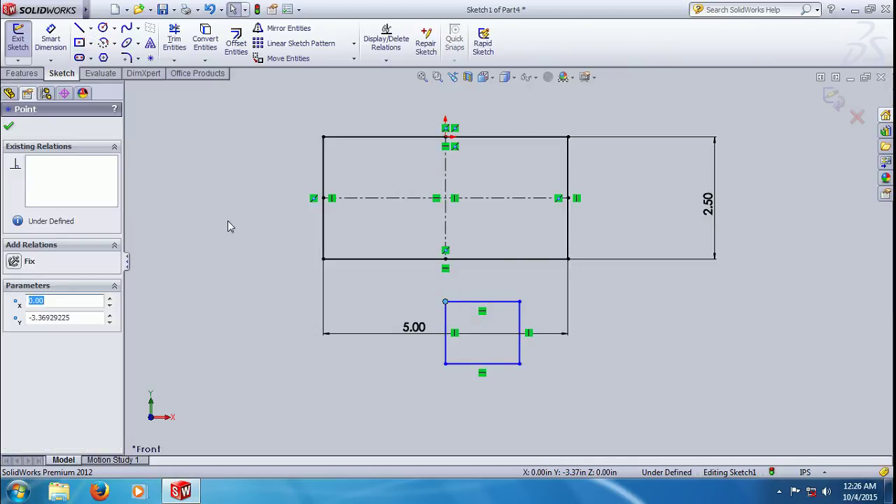
pyautogui.click(207, 207)
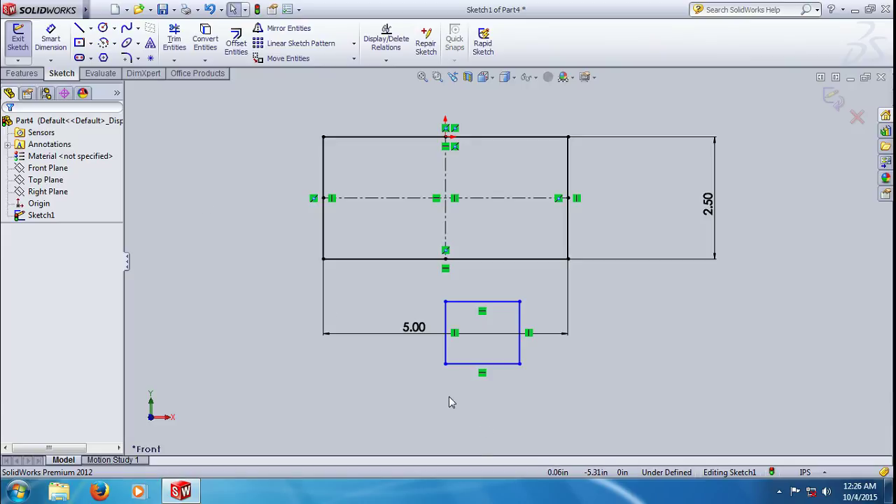
pyautogui.press('f')
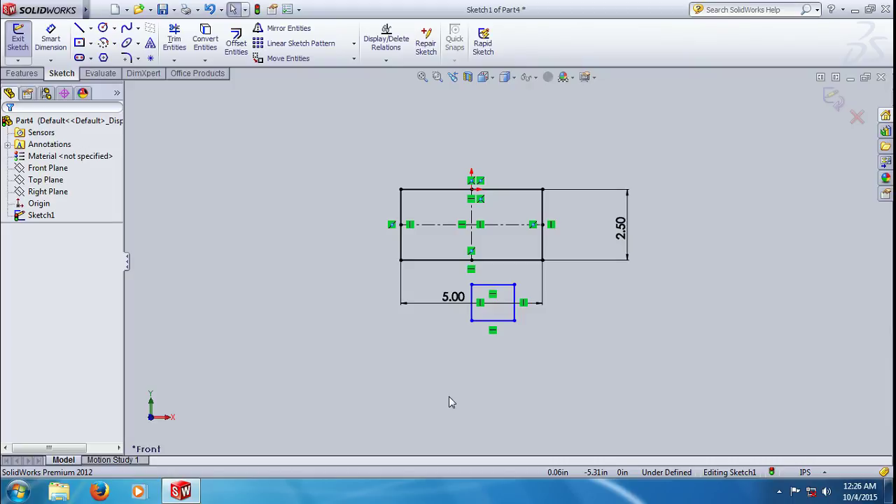
# Draw a center rectangle about 3.97 by 3.48 in to the lower left of the dimensioned rectangle.
pyautogui.click(89, 44)
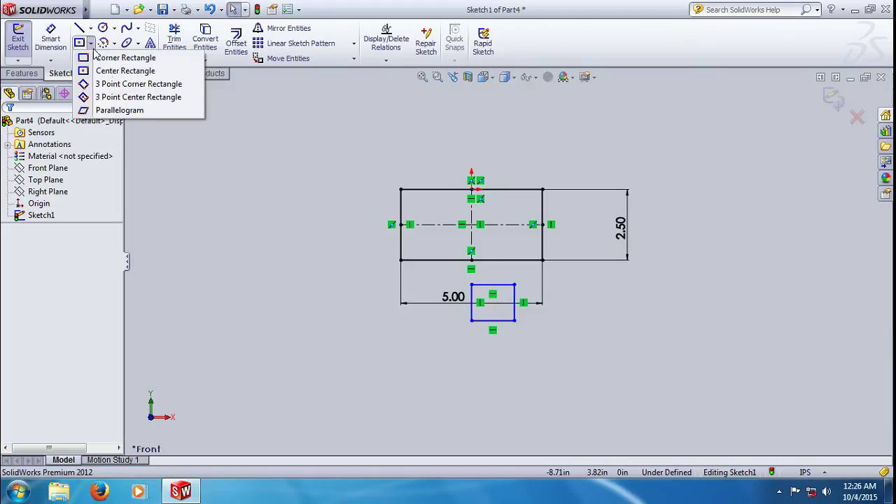
pyautogui.click(123, 73)
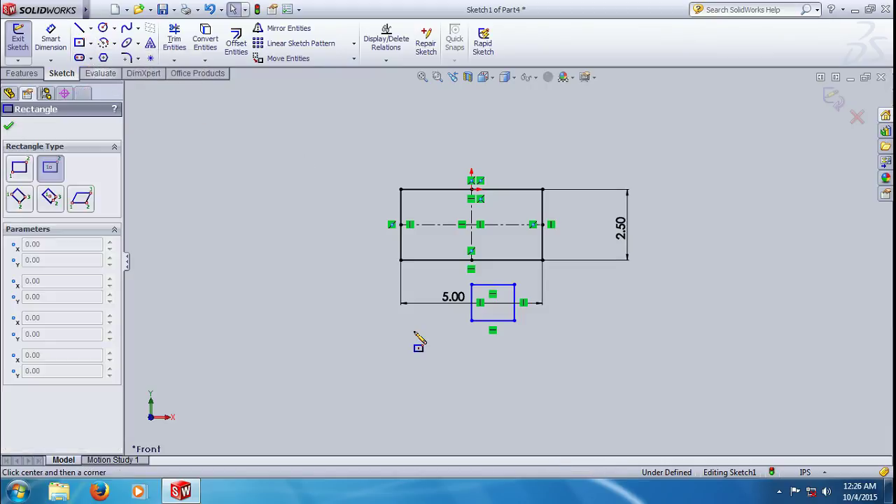
pyautogui.scroll(-2, 427, 330)
pyautogui.click(362, 296)
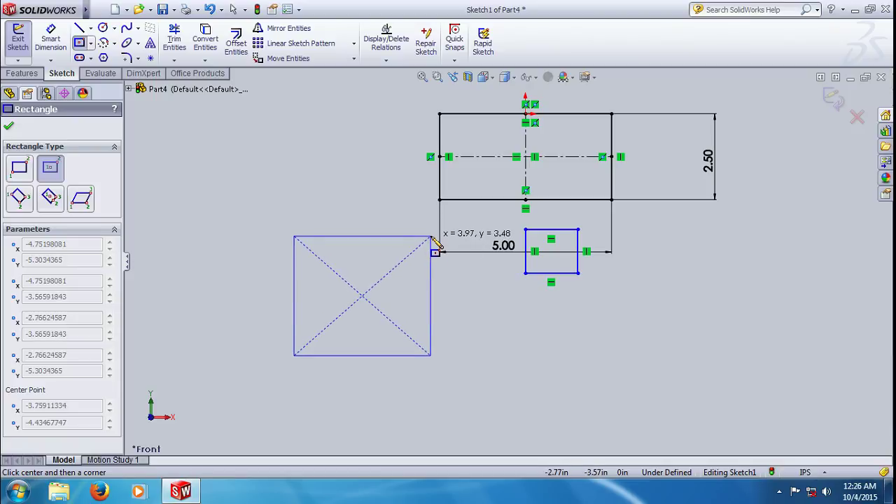
pyautogui.click(432, 237)
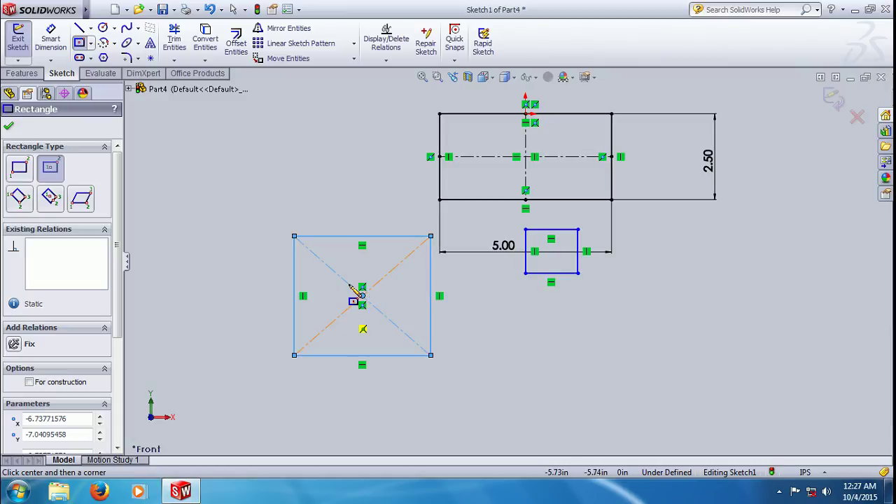
pyautogui.click(10, 129)
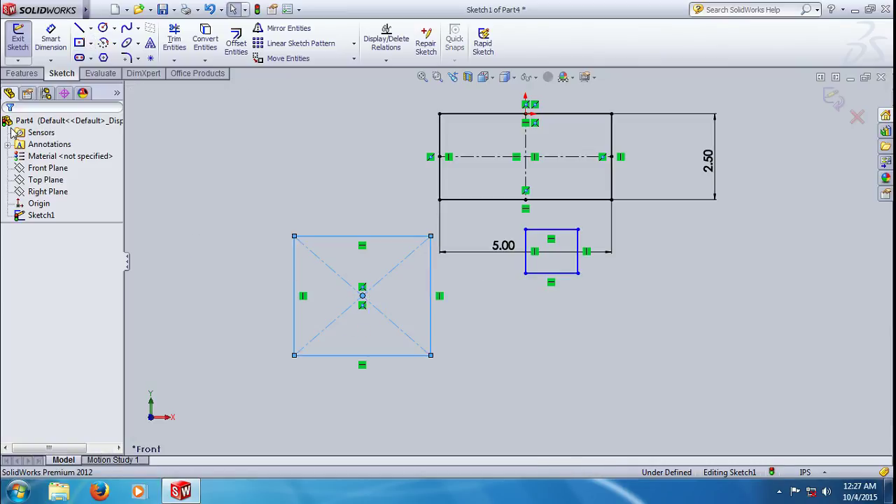
# Move the center rectangle's center point onto the origin so that the two are coincident.
pyautogui.doubleClick(364, 298)
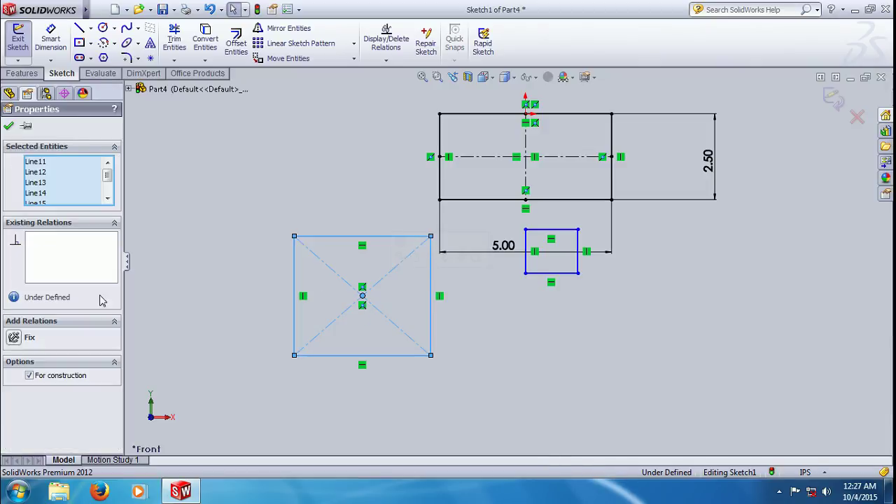
pyautogui.moveTo(362, 296); pyautogui.dragTo(527, 115)
pyautogui.scroll(6, 526, 119)
pyautogui.scroll(-5, 511, 253)
pyautogui.scroll(-8, 510, 253)
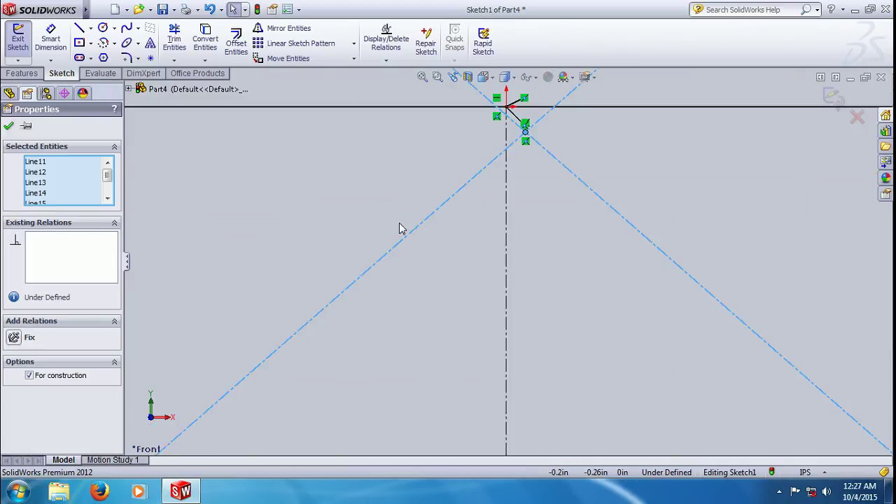
pyautogui.press('z')
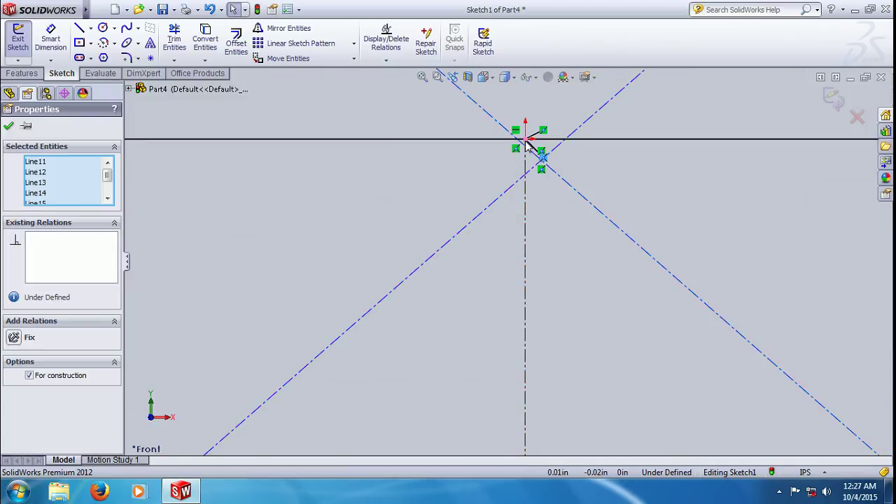
pyautogui.moveTo(541, 157); pyautogui.dragTo(531, 144)
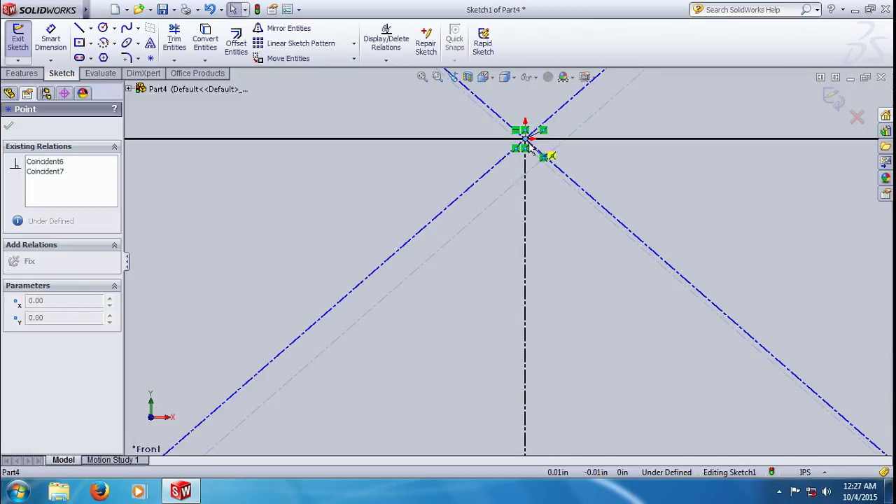
pyautogui.moveTo(531, 145); pyautogui.dragTo(526, 136)
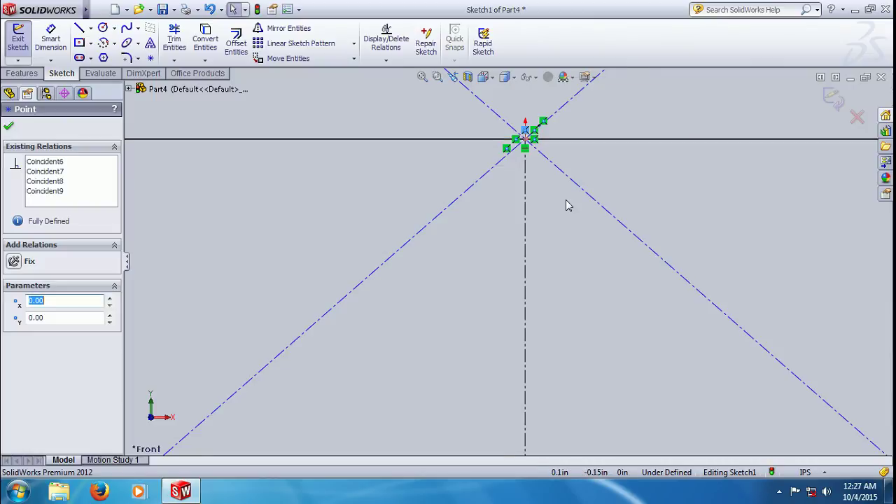
pyautogui.scroll(5, 518, 203)
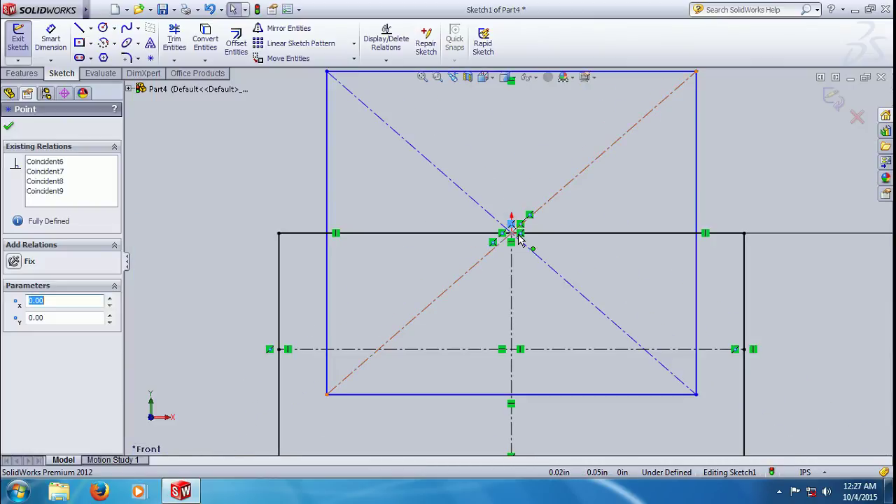
pyautogui.click(506, 152)
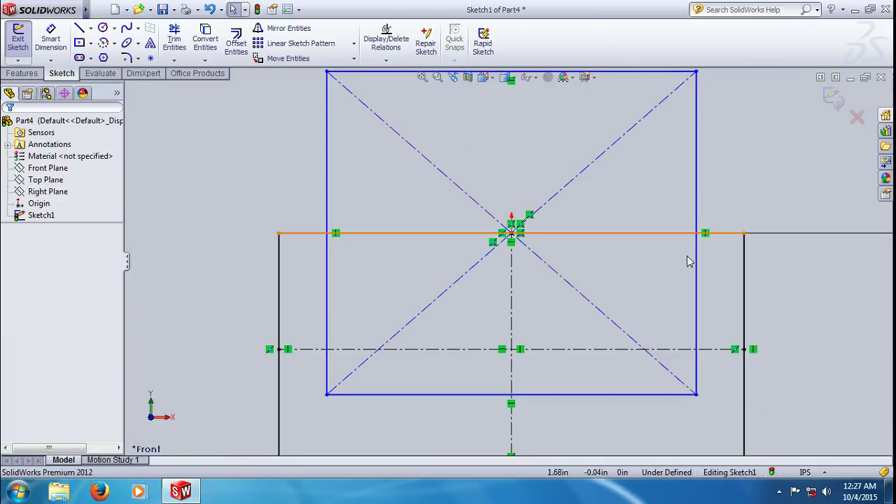
# Exit the sketch, keeping the three rectangles.
pyautogui.scroll(3, 599, 298)
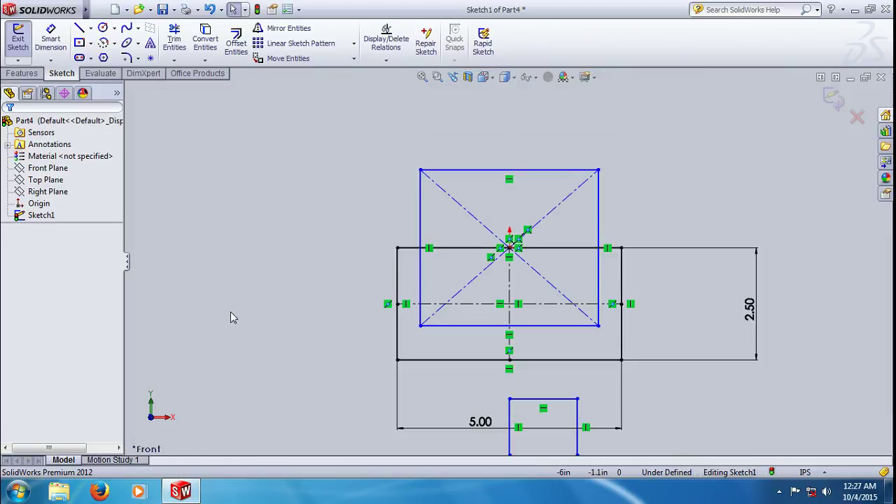
pyautogui.moveTo(236, 234); pyautogui.dragTo(491, 243, button='middle')
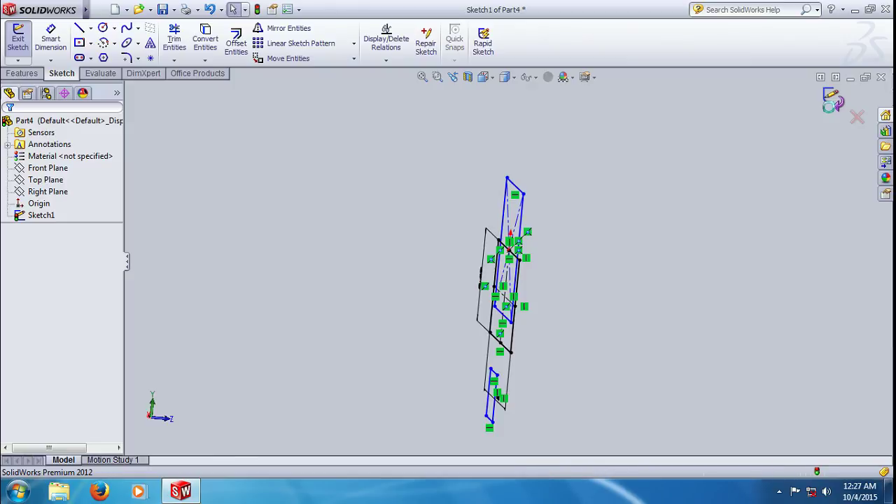
pyautogui.click(834, 102)
pyautogui.moveTo(775, 228); pyautogui.dragTo(611, 283, button='middle')
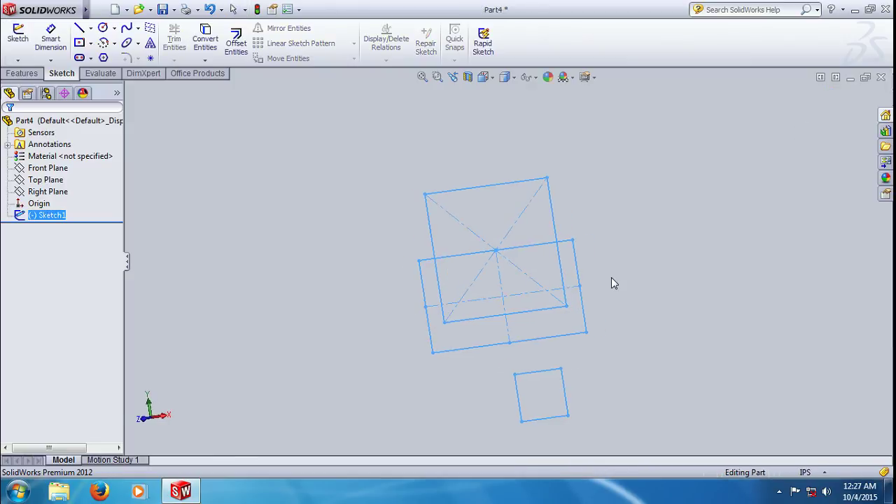